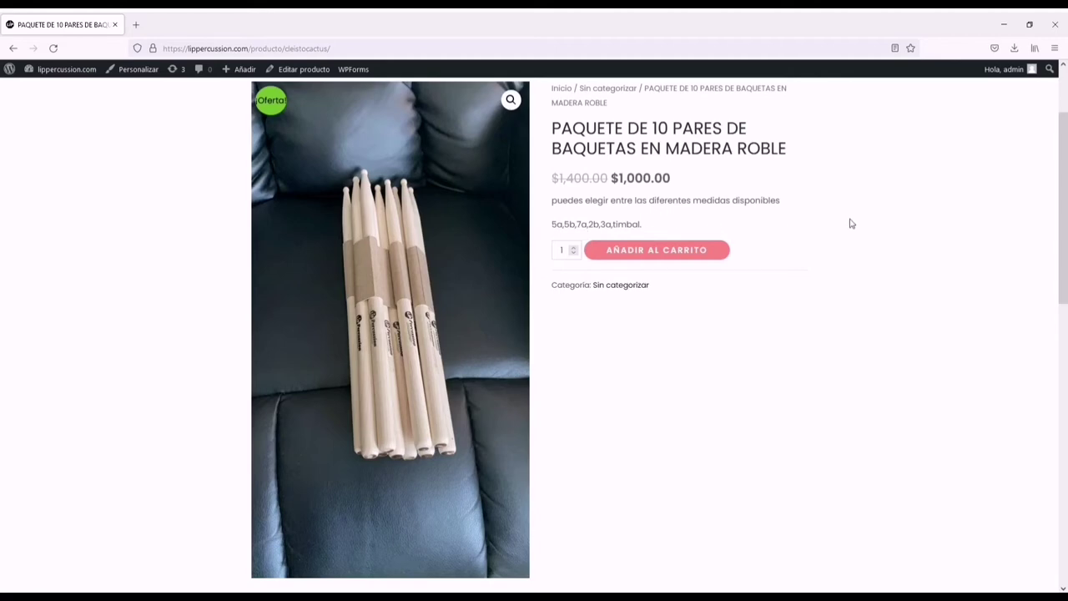
Review the product page of the 10-pair oak drumstick package and add one unit to the cart
{"action": "scroll", "coordinate": [874, 404], "scroll_direction": "down", "scroll_amount": 2}
{"action": "scroll", "coordinate": [874, 404], "scroll_direction": "down", "scroll_amount": 2}
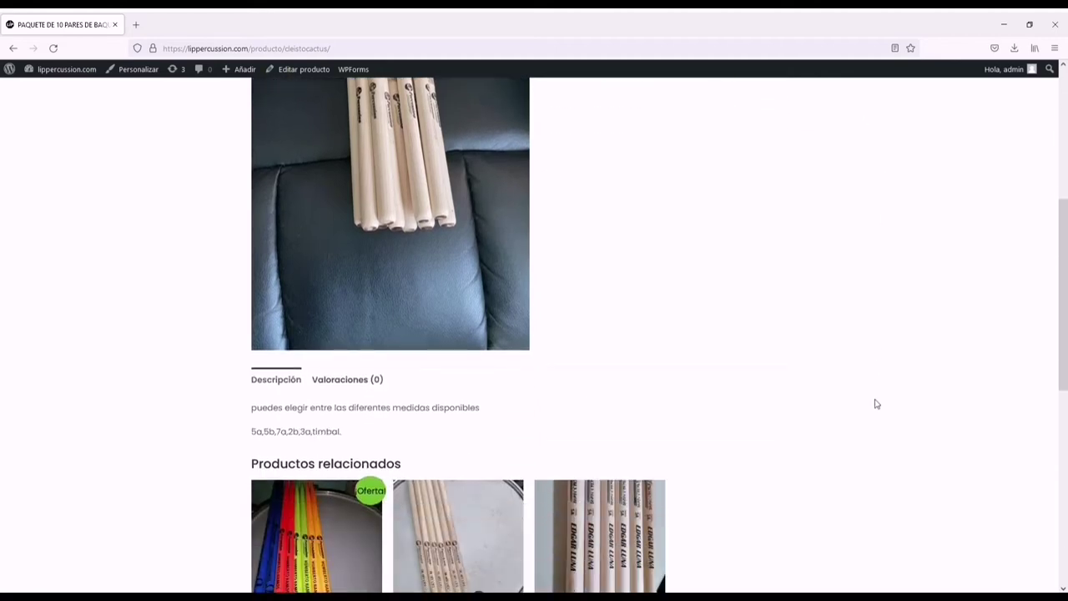
{"action": "scroll", "coordinate": [874, 404], "scroll_direction": "up", "scroll_amount": 4}
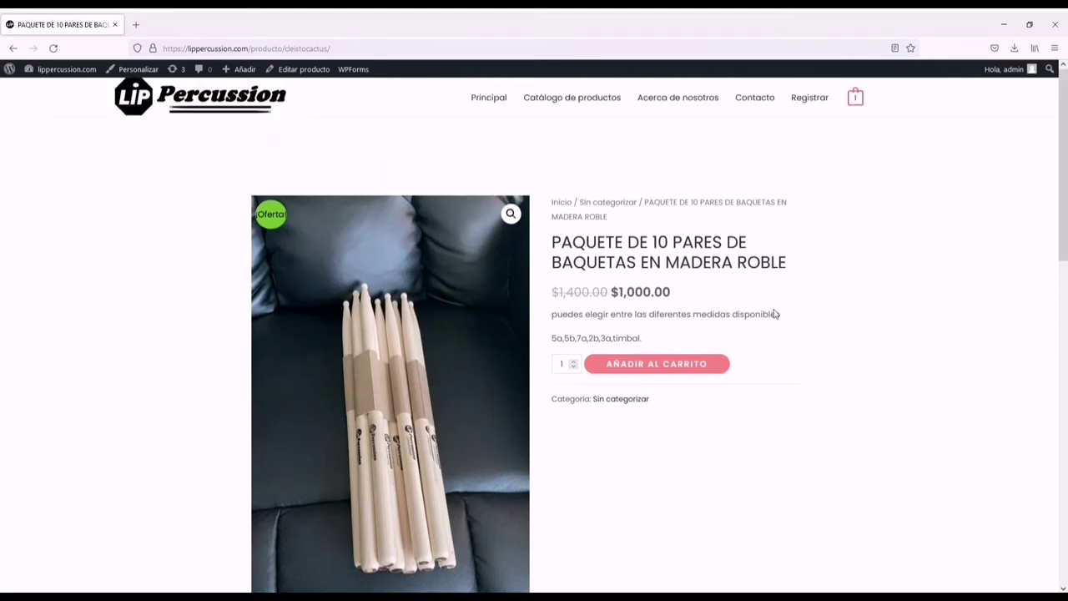
{"action": "scroll", "coordinate": [676, 394], "scroll_direction": "down", "scroll_amount": 2}
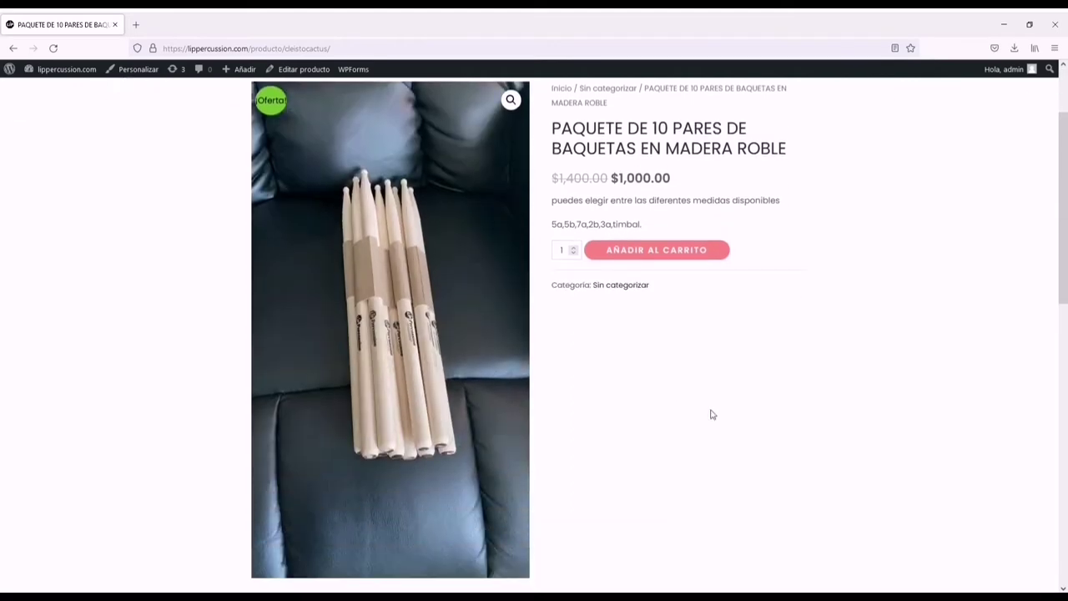
{"action": "left_click", "coordinate": [670, 251]}
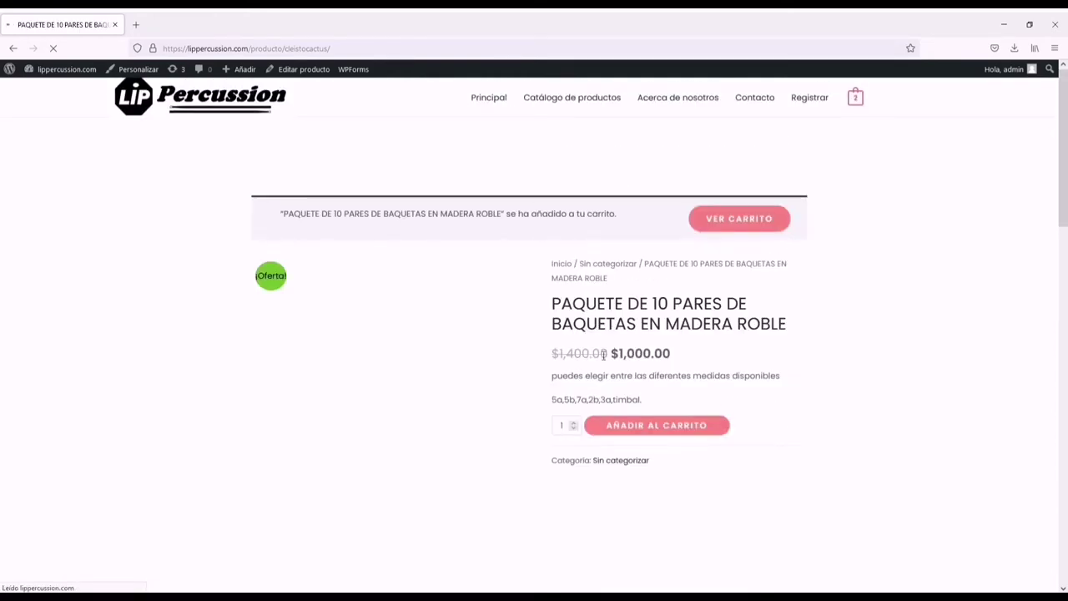
Remove the PAQUETE DE 10 PARES DE BAQUETAS EN MADERA MAPLE SIN PERSONALIZACION from the cart
{"action": "scroll", "coordinate": [706, 374], "scroll_direction": "down", "scroll_amount": 2}
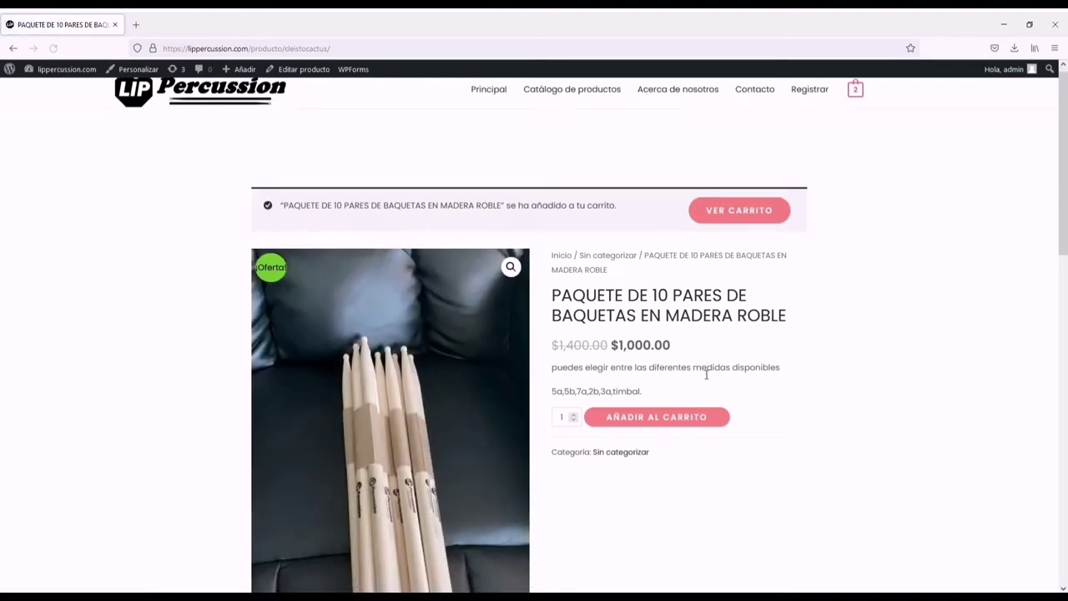
{"action": "scroll", "coordinate": [639, 434], "scroll_direction": "up", "scroll_amount": 2}
{"action": "mouse_move", "coordinate": [859, 98]}
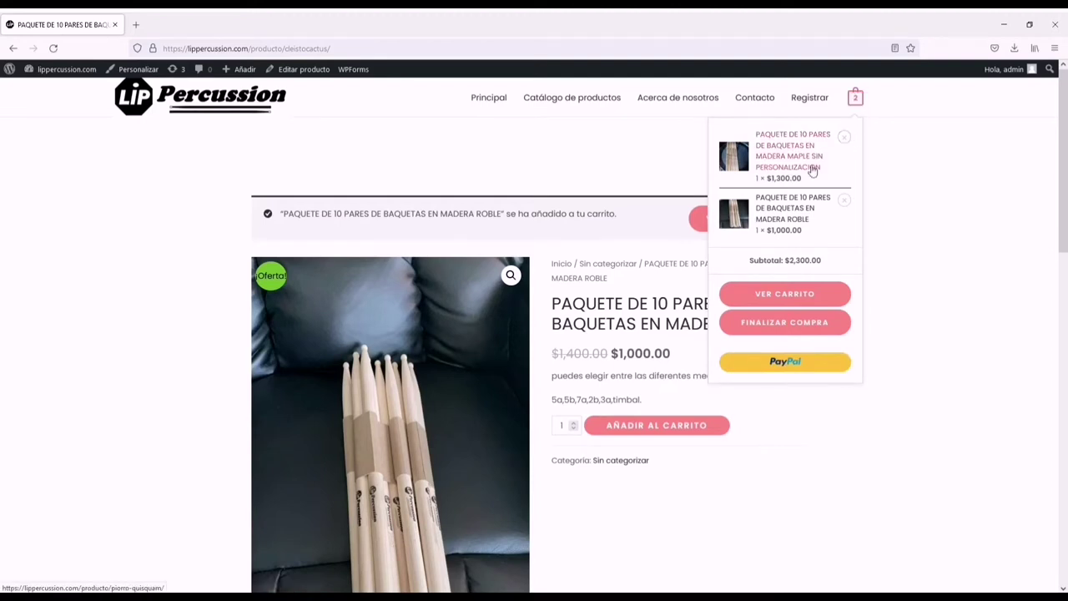
{"action": "left_click", "coordinate": [844, 138]}
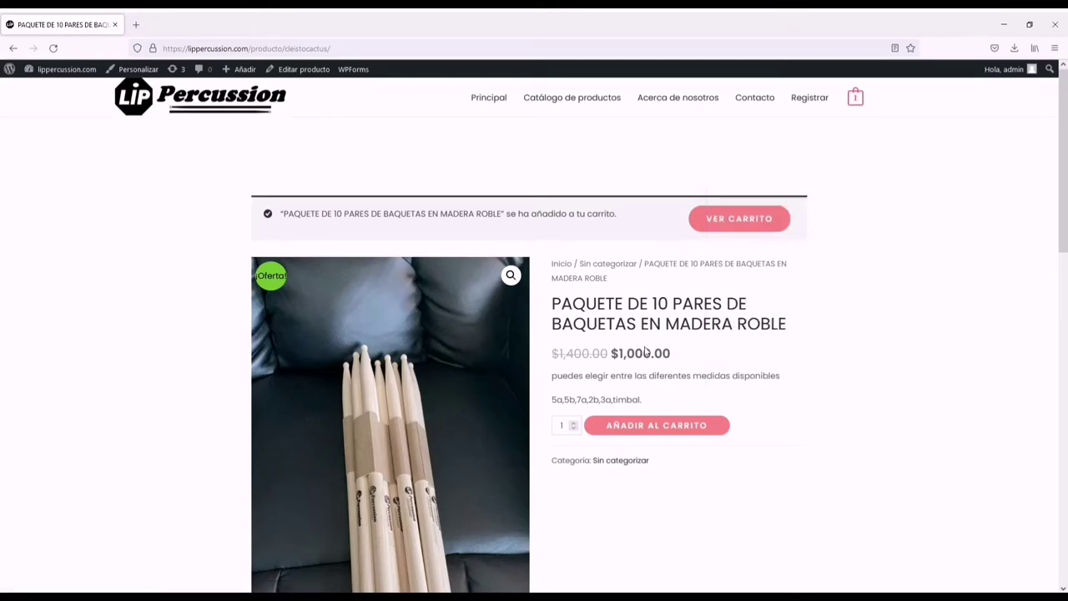
Open the full cart page for the oak drumstick package and proceed to checkout
{"action": "scroll", "coordinate": [684, 469], "scroll_direction": "down", "scroll_amount": 1}
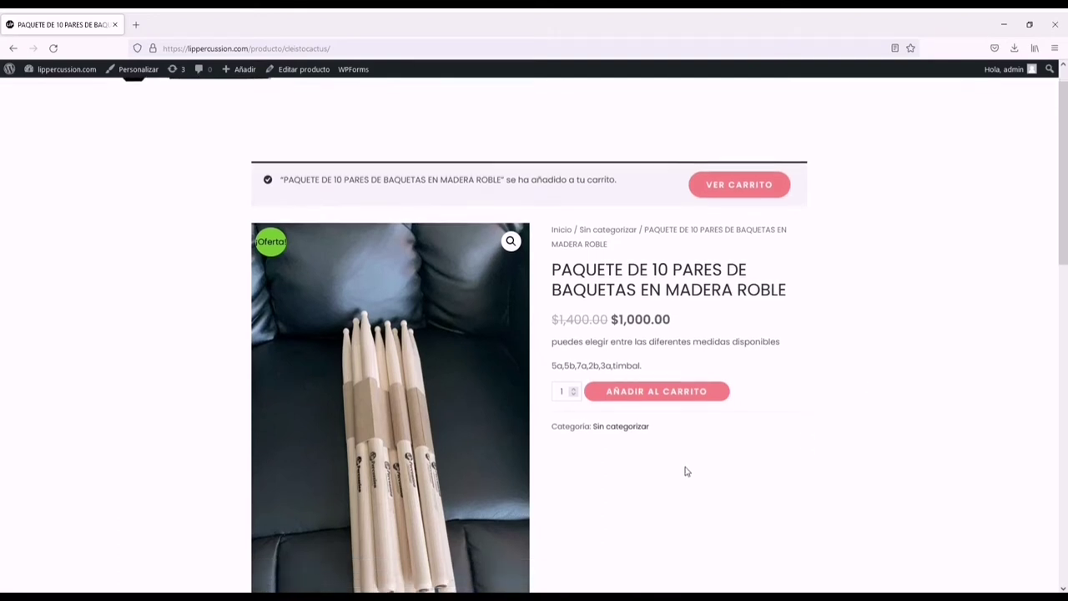
{"action": "scroll", "coordinate": [681, 443], "scroll_direction": "up", "scroll_amount": 1}
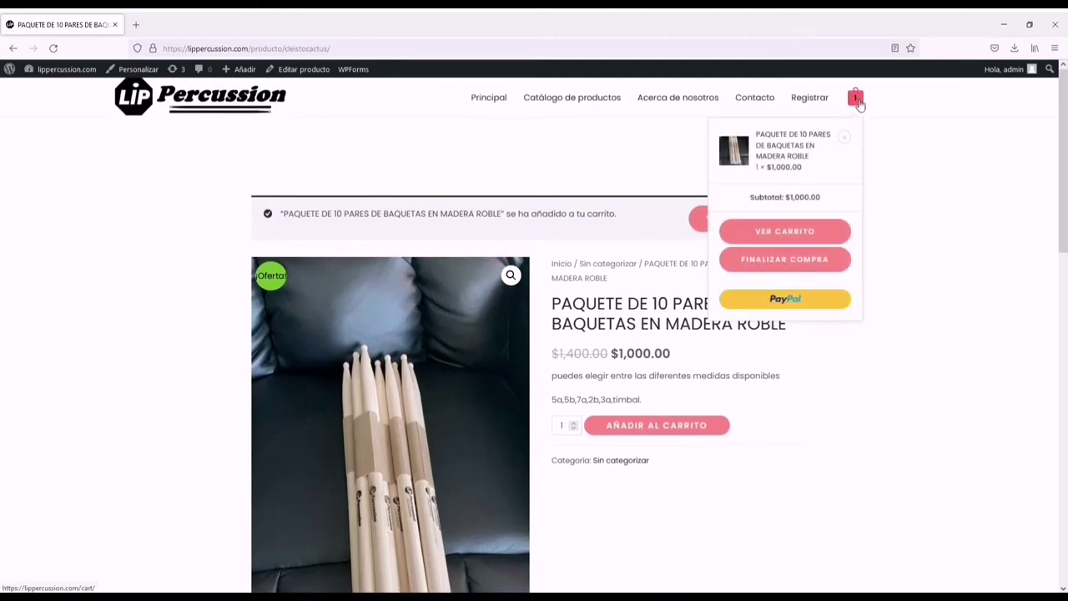
{"action": "left_click", "coordinate": [790, 237]}
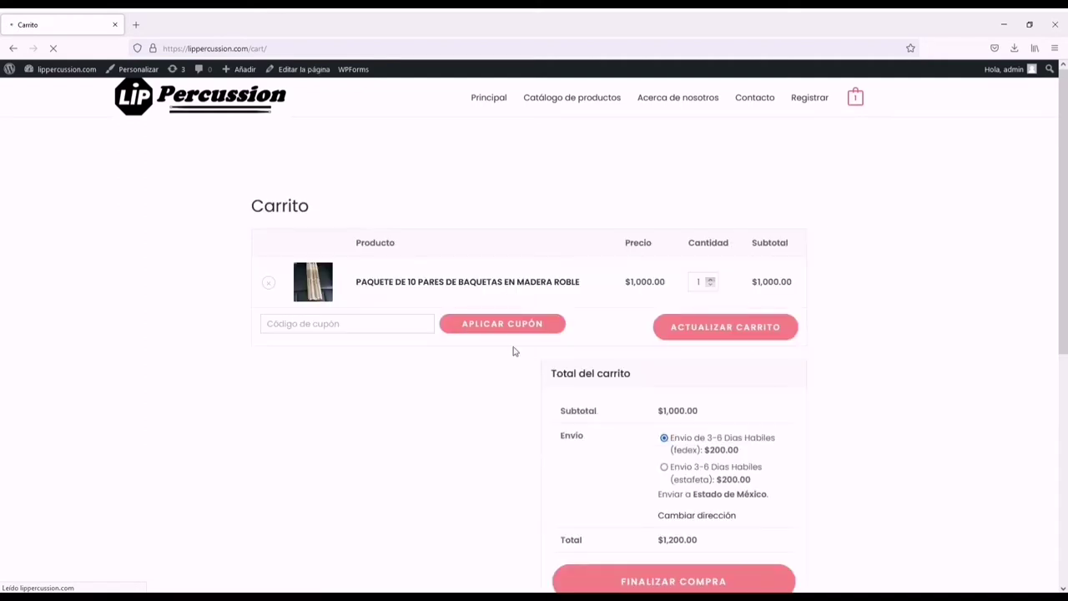
{"action": "scroll", "coordinate": [895, 370], "scroll_direction": "down", "scroll_amount": 2}
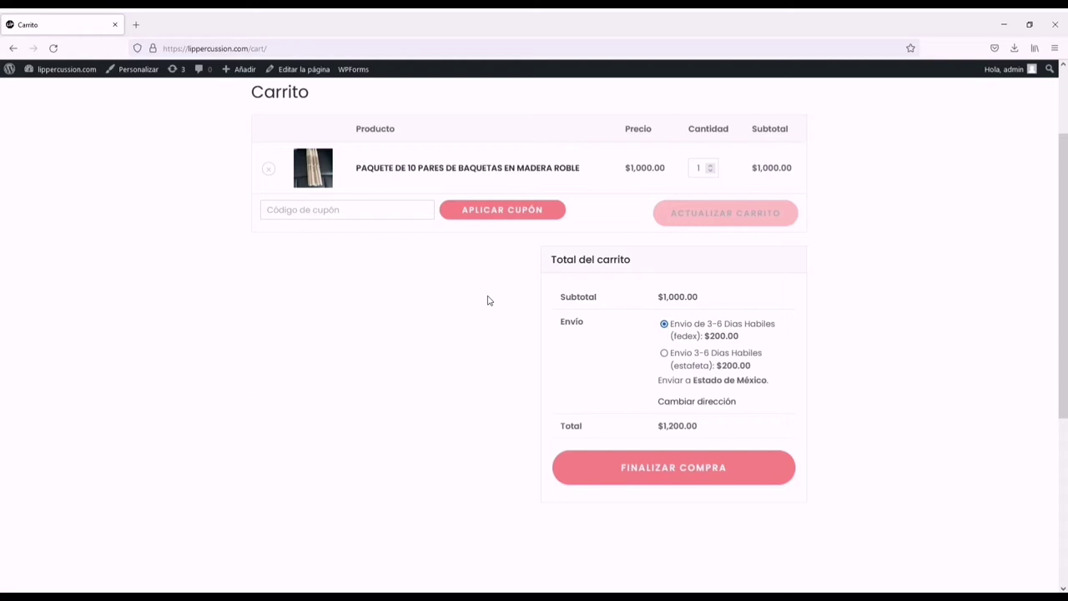
{"action": "left_click", "coordinate": [329, 217]}
{"action": "left_click", "coordinate": [693, 472]}
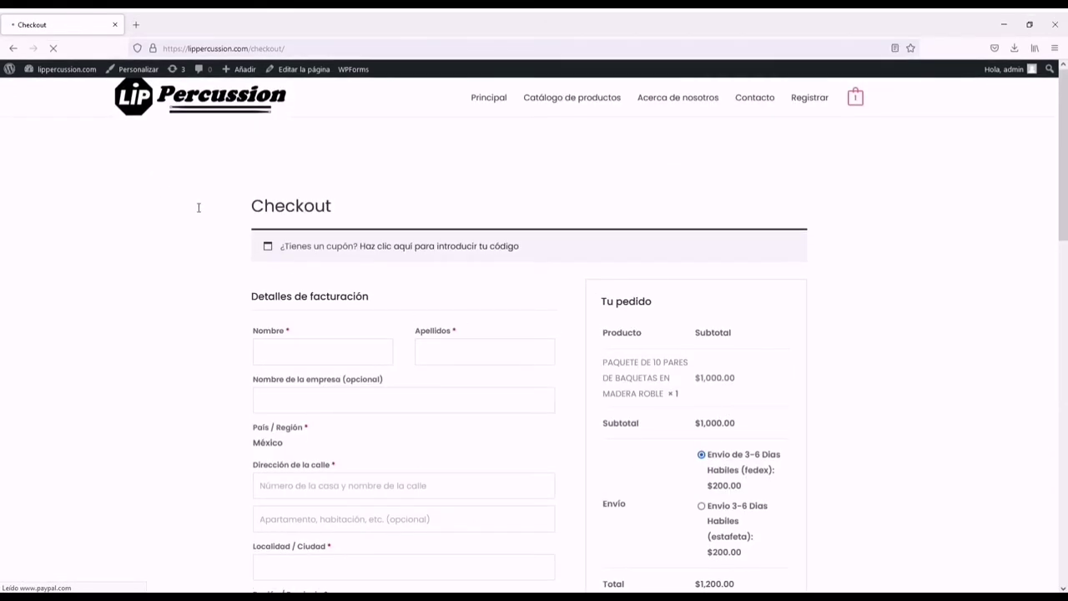
Choose the estafeta 3-6 day shipping option and PayPal as payment method, and review the billing details form
{"action": "scroll", "coordinate": [593, 356], "scroll_direction": "down", "scroll_amount": 3}
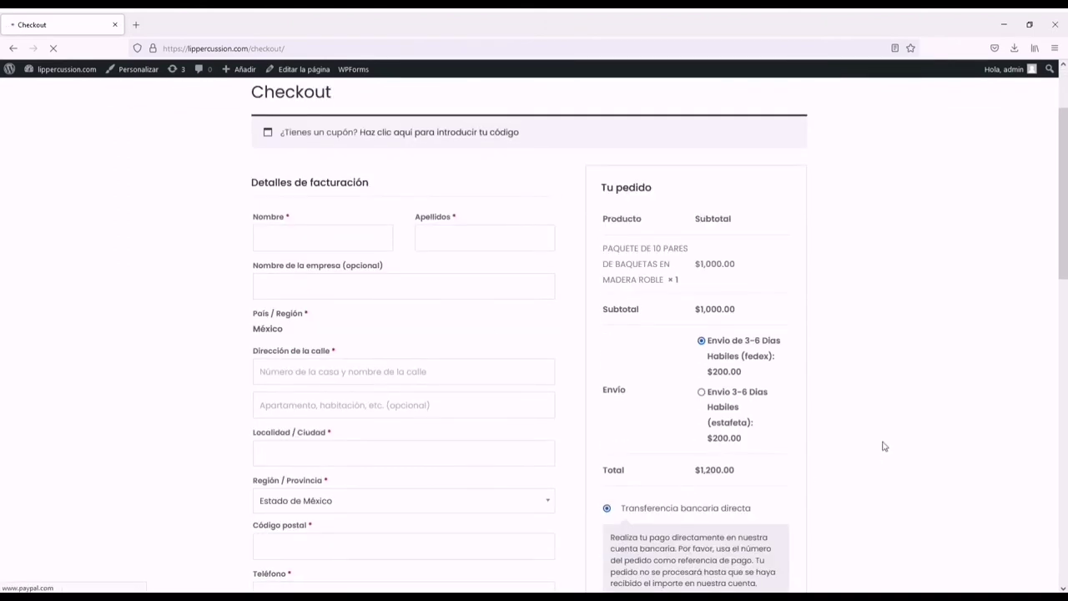
{"action": "scroll", "coordinate": [882, 443], "scroll_direction": "down", "scroll_amount": 1}
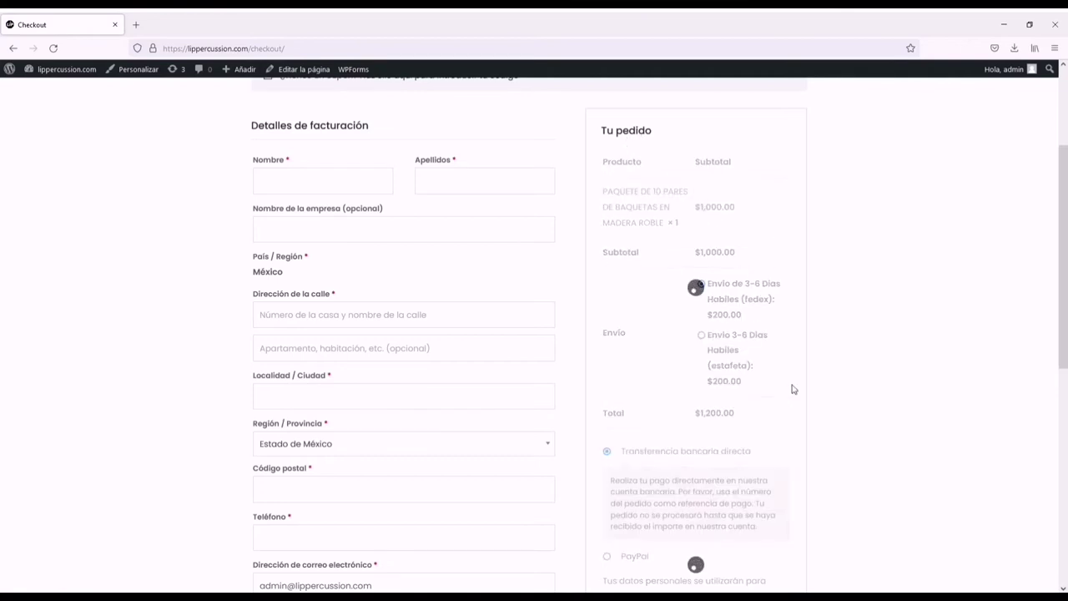
{"action": "left_click", "coordinate": [702, 336]}
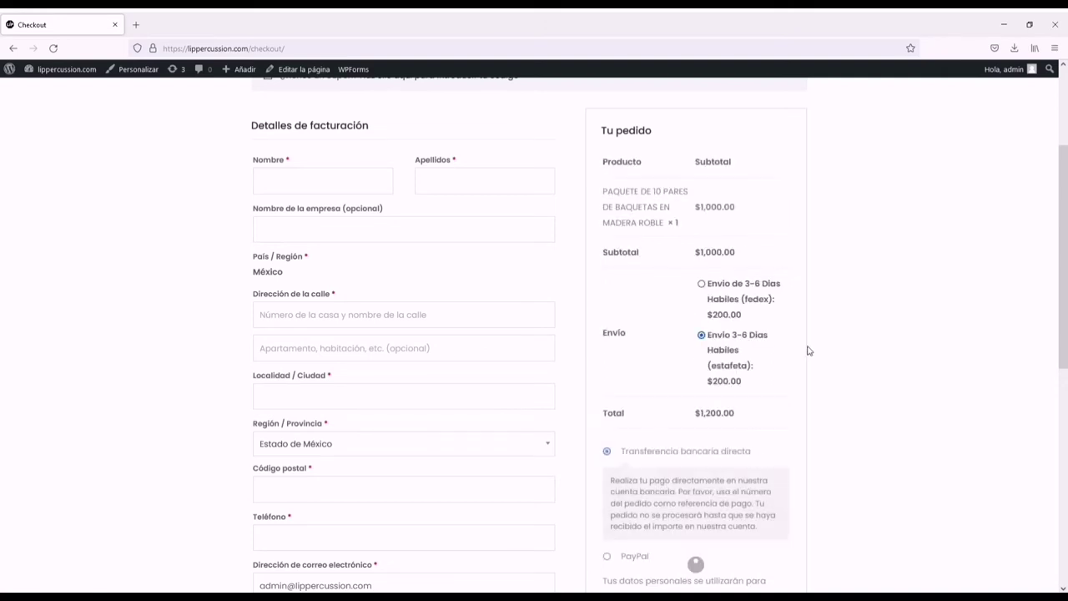
{"action": "scroll", "coordinate": [777, 406], "scroll_direction": "down", "scroll_amount": 3}
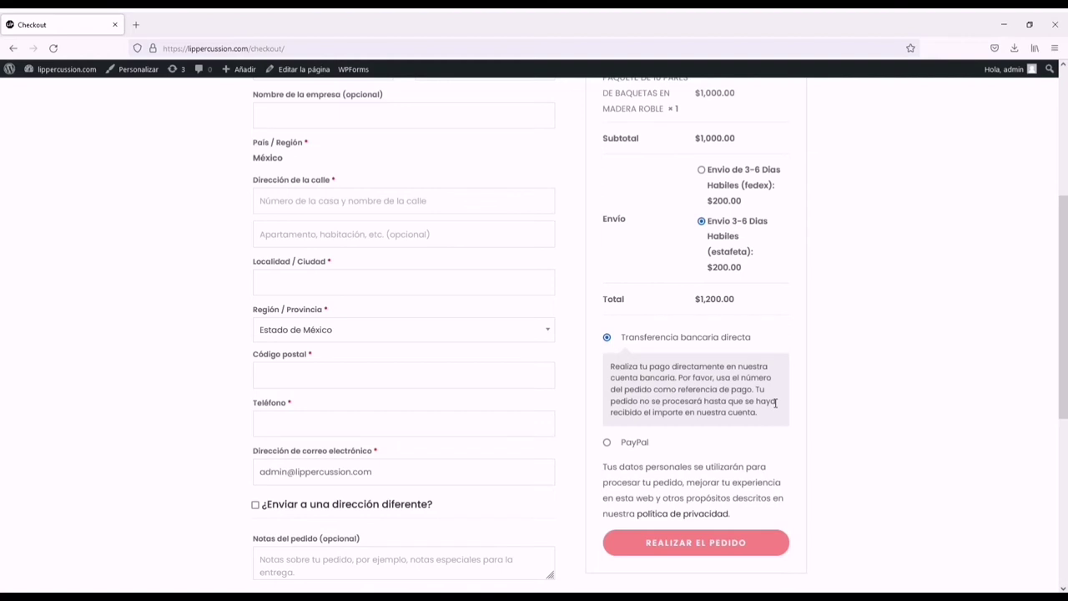
{"action": "left_click", "coordinate": [607, 442]}
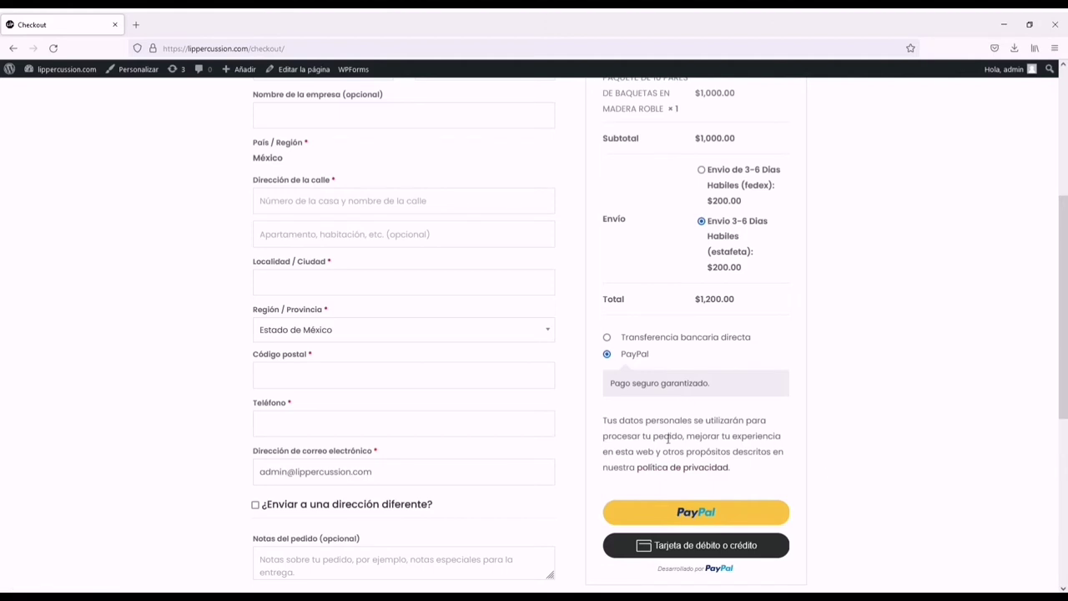
{"action": "scroll", "coordinate": [597, 427], "scroll_direction": "up", "scroll_amount": 3}
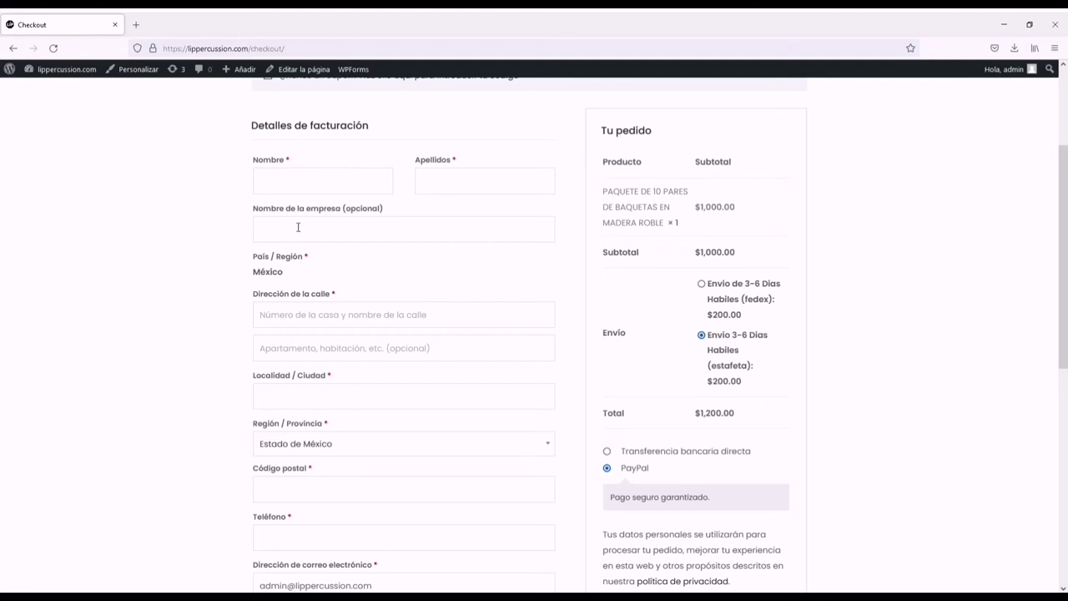
{"action": "scroll", "coordinate": [298, 227], "scroll_direction": "down", "scroll_amount": 1}
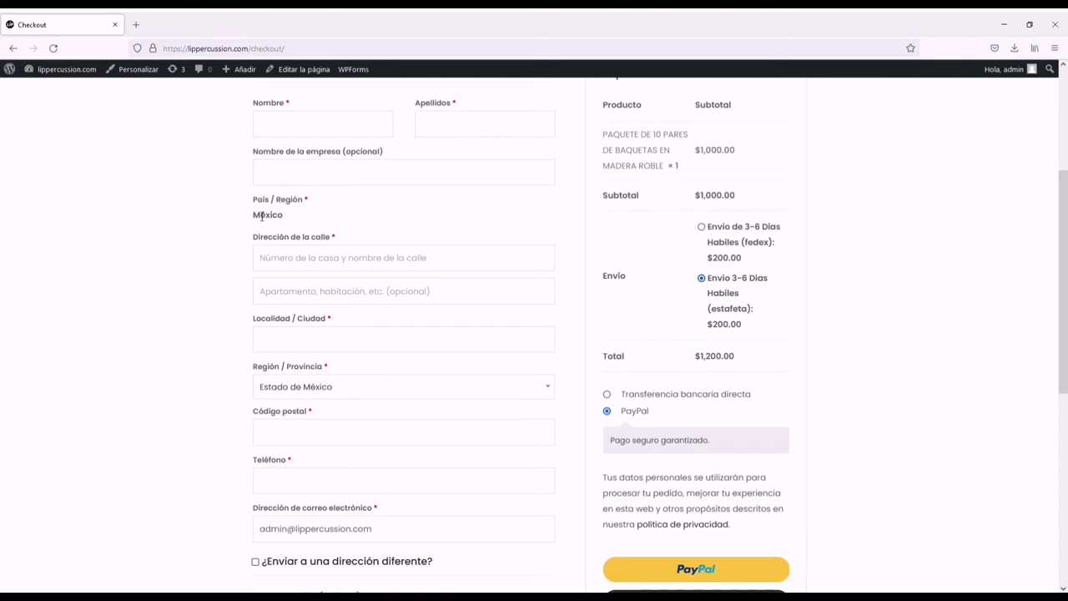
Leave the checkout for the product catalogue and add one PERSONALIZACION PARA BAQUETAS to the cart
{"action": "key", "text": "alt+Left"}
{"action": "left_click", "coordinate": [573, 98]}
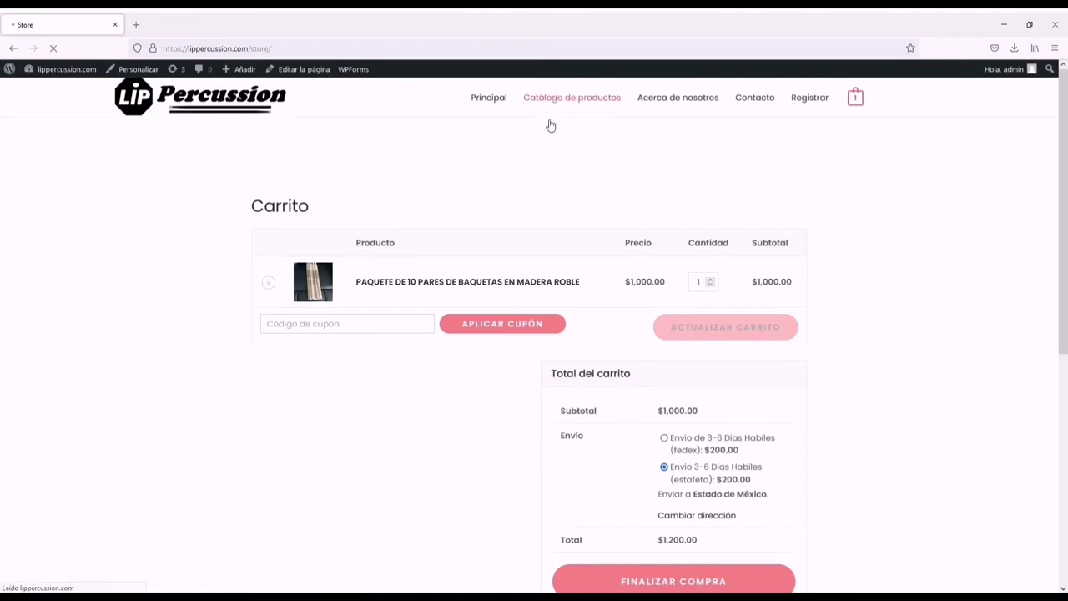
{"action": "scroll", "coordinate": [429, 418], "scroll_direction": "down", "scroll_amount": 7}
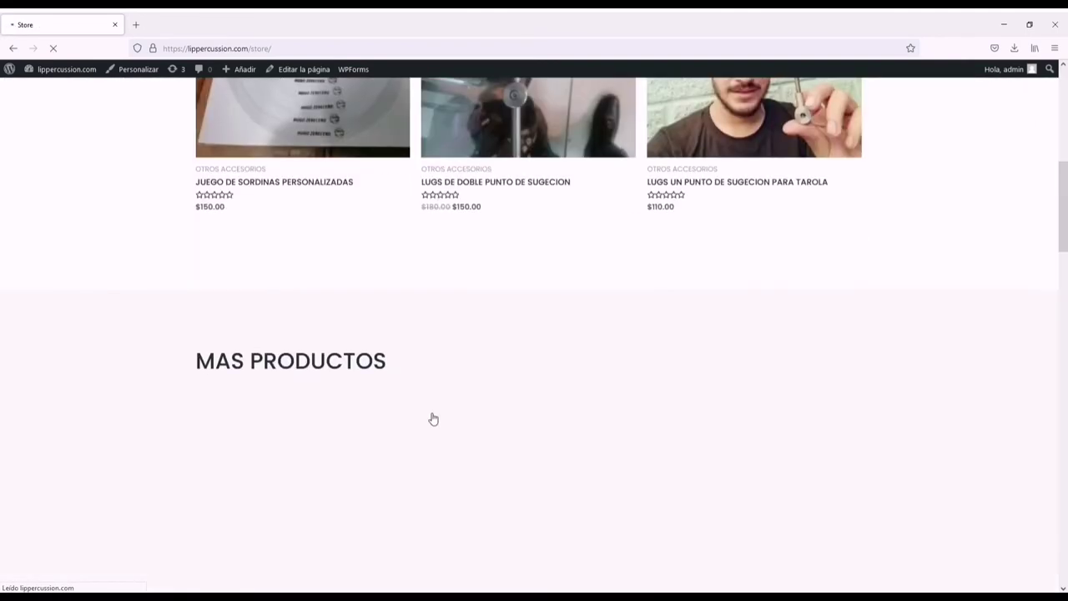
{"action": "scroll", "coordinate": [433, 419], "scroll_direction": "down", "scroll_amount": 10}
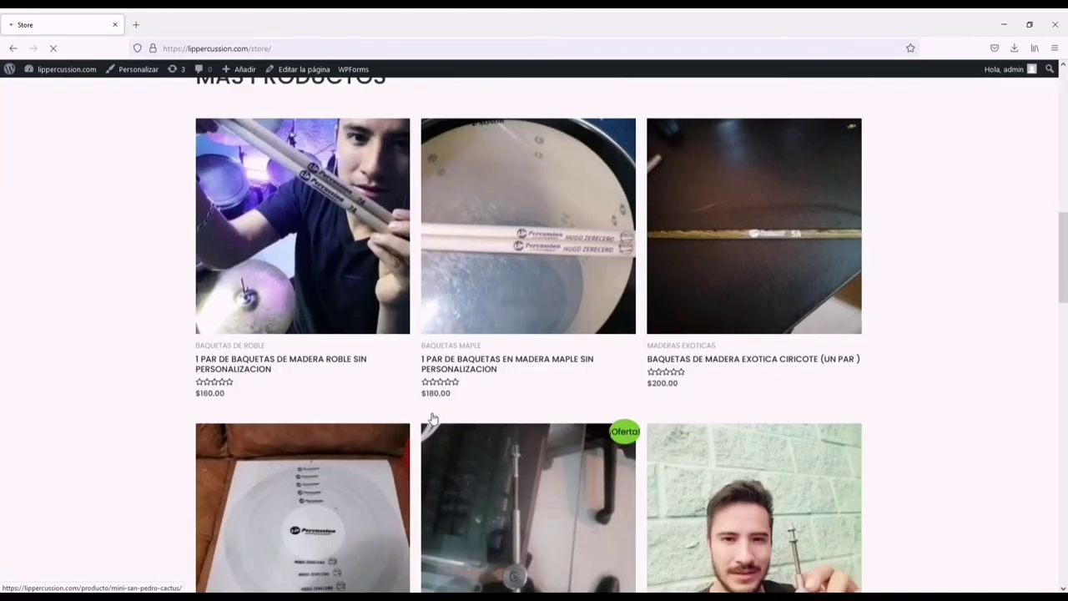
{"action": "scroll", "coordinate": [433, 419], "scroll_direction": "down", "scroll_amount": 6}
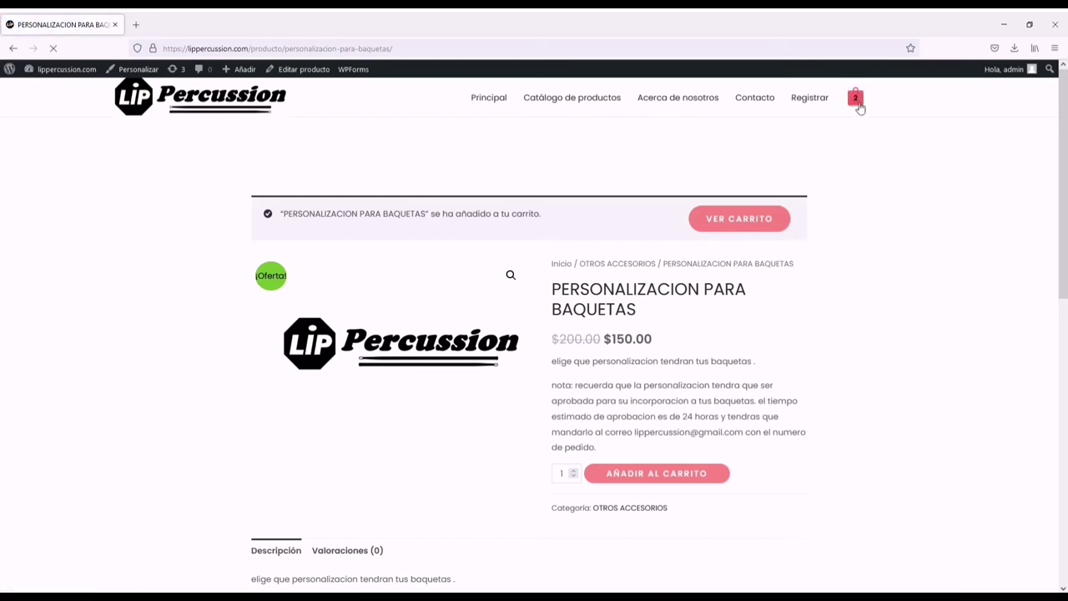
Open the cart page and check the subtotal of the drumstick package together with its personalization
{"action": "mouse_move", "coordinate": [856, 102]}
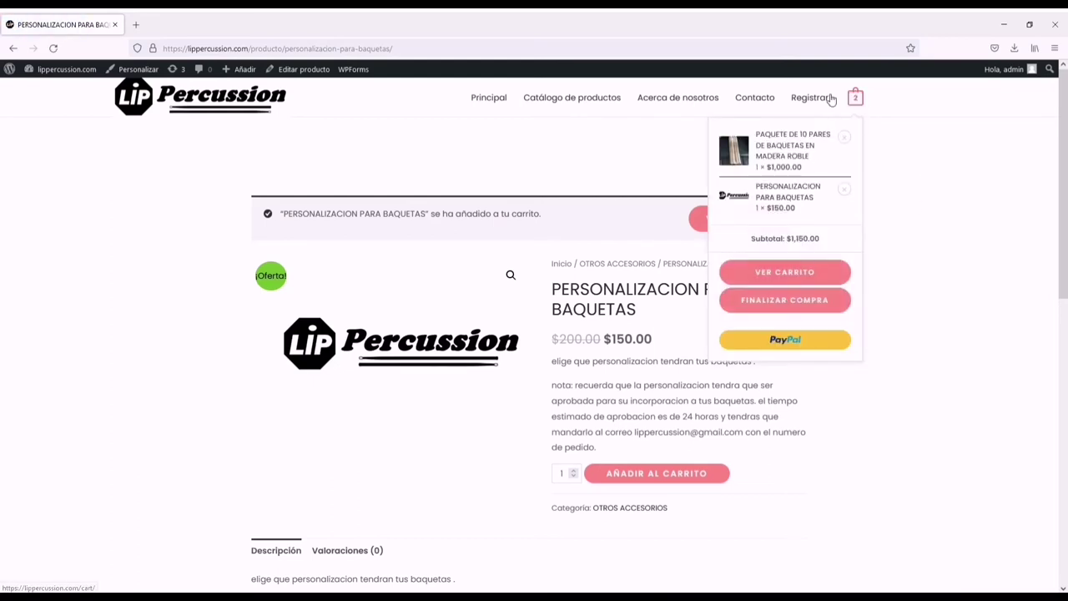
{"action": "left_click", "coordinate": [856, 99]}
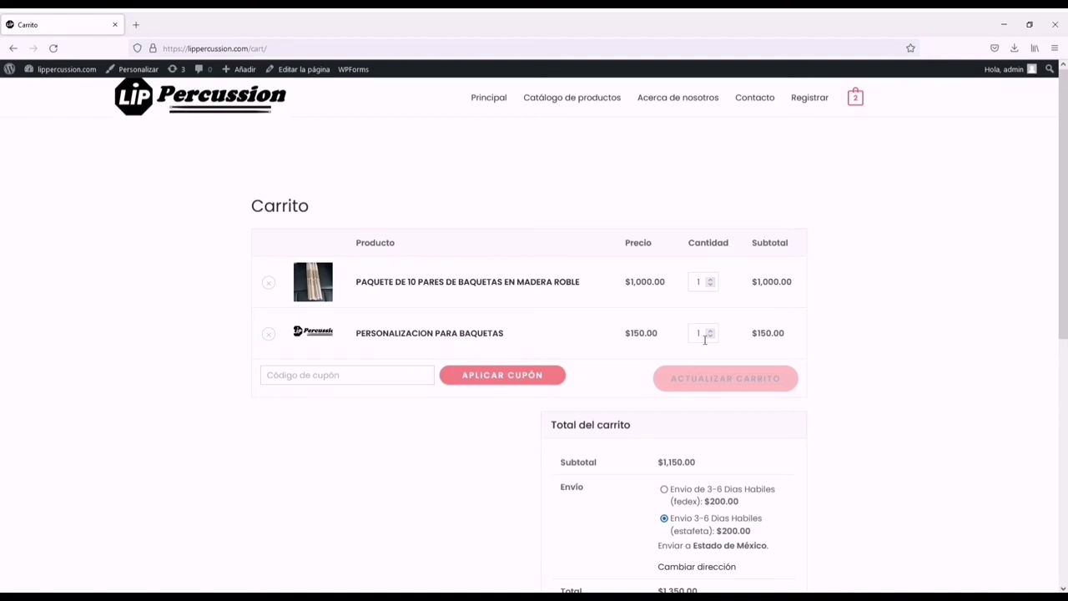
{"action": "scroll", "coordinate": [647, 343], "scroll_direction": "down", "scroll_amount": 2}
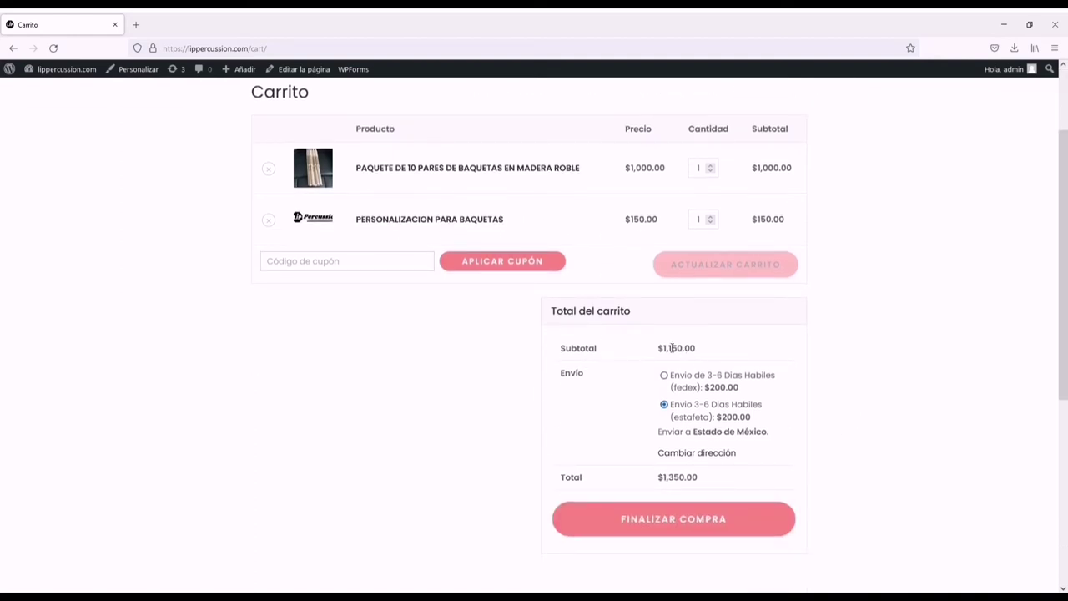
{"action": "left_click_drag", "start_coordinate": [657, 351], "coordinate": [699, 350]}
{"action": "left_click", "coordinate": [706, 350]}
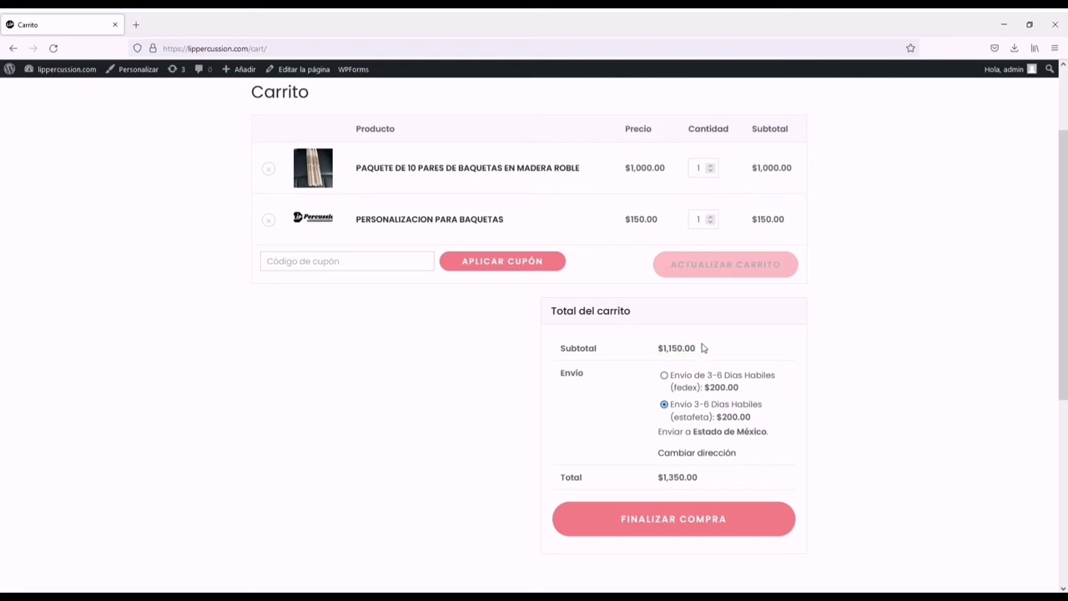